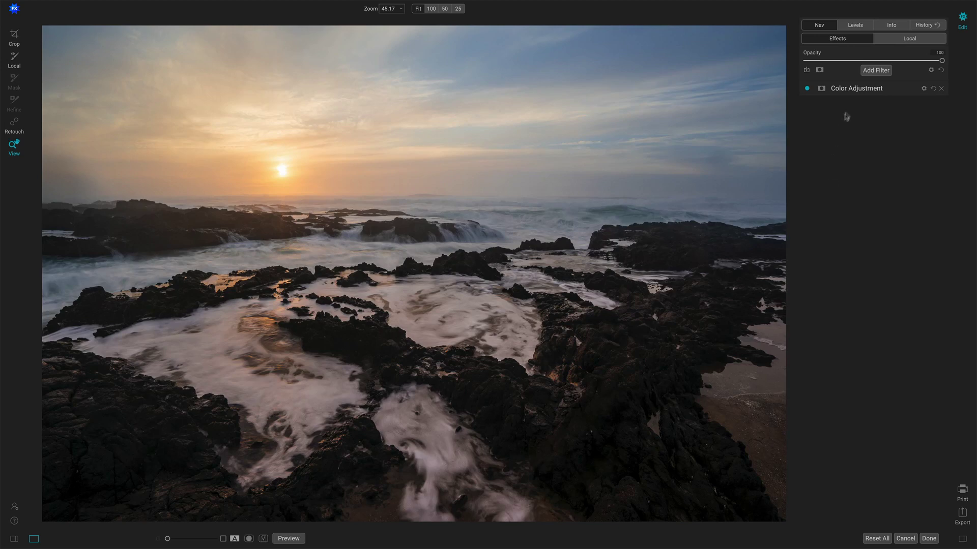
Add a Vignette filter using the Strong preset.
left_click(868, 75)
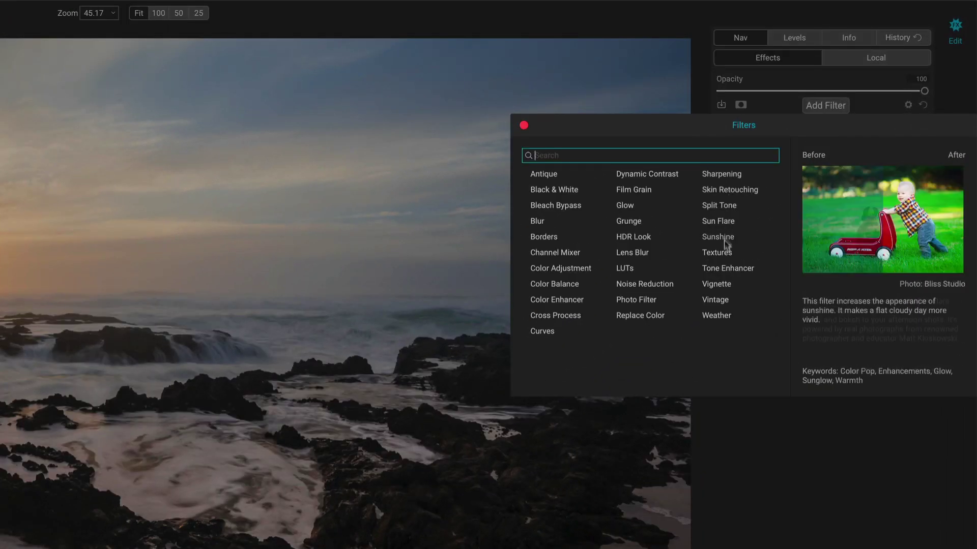
left_click(722, 283)
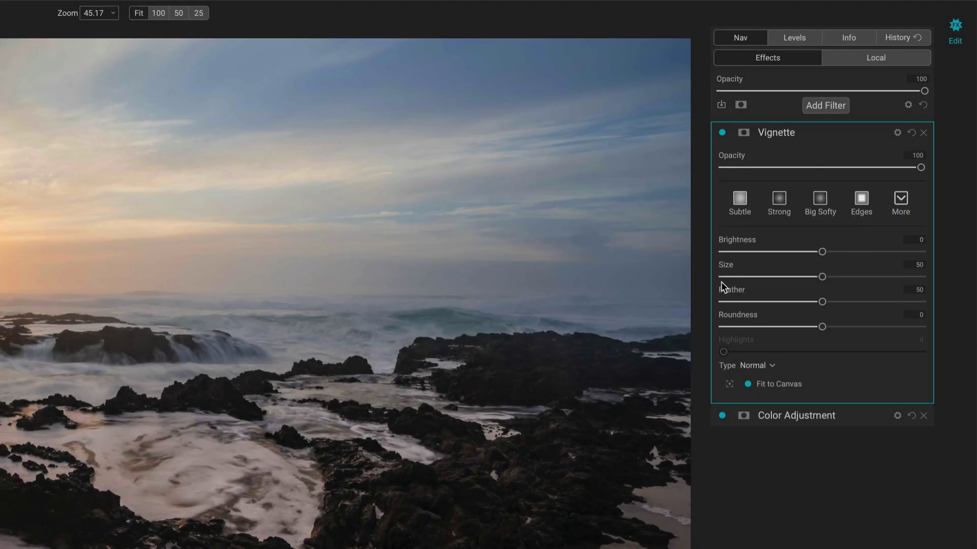
left_click(780, 201)
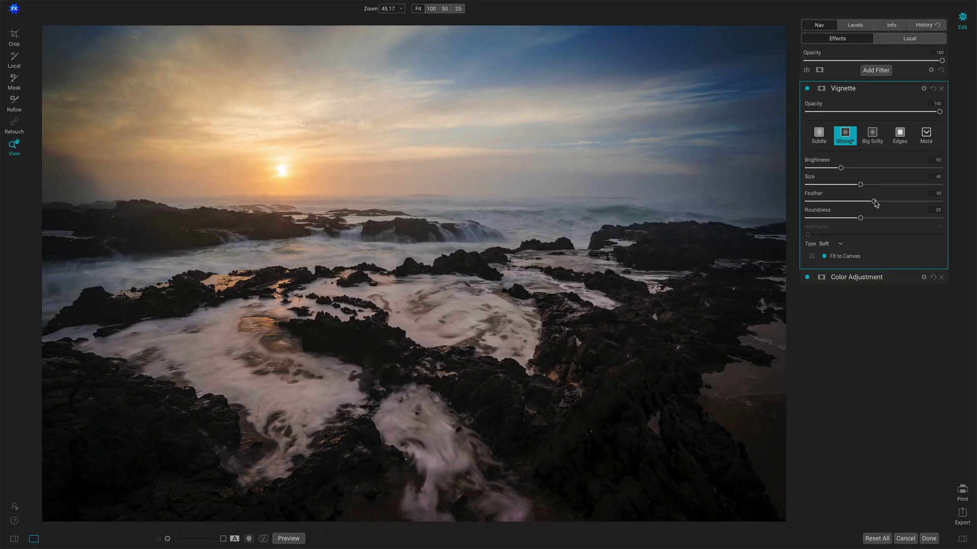
Shift the vignette centre to the left, then set Feather 70 and Brightness about -53.
left_click_drag(875, 203, 833, 189)
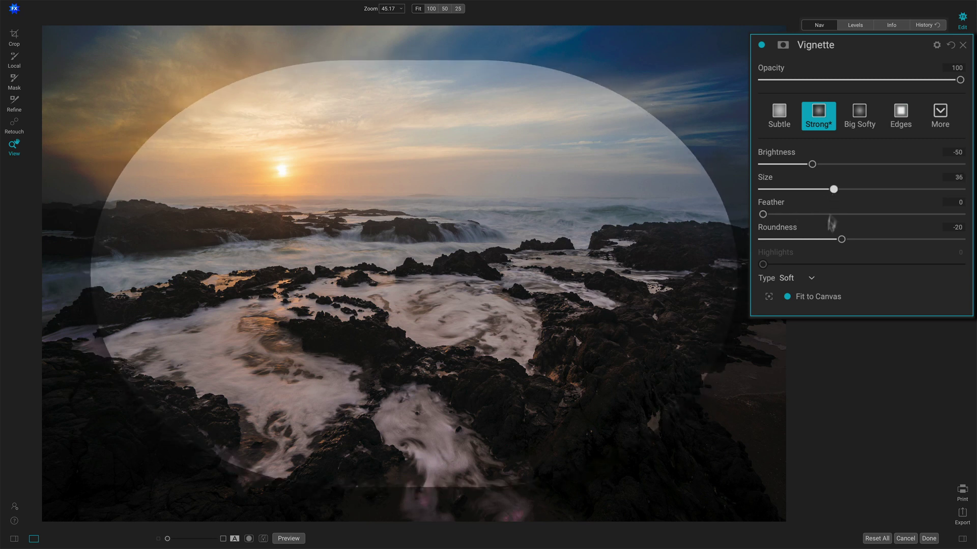
left_click(768, 296)
left_click_drag(414, 274, 361, 267)
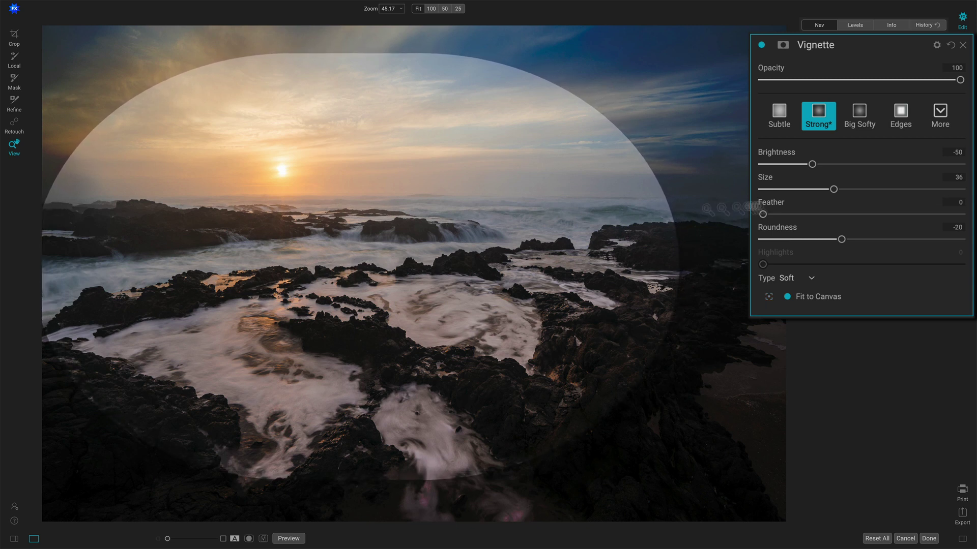
left_click_drag(762, 216, 900, 214)
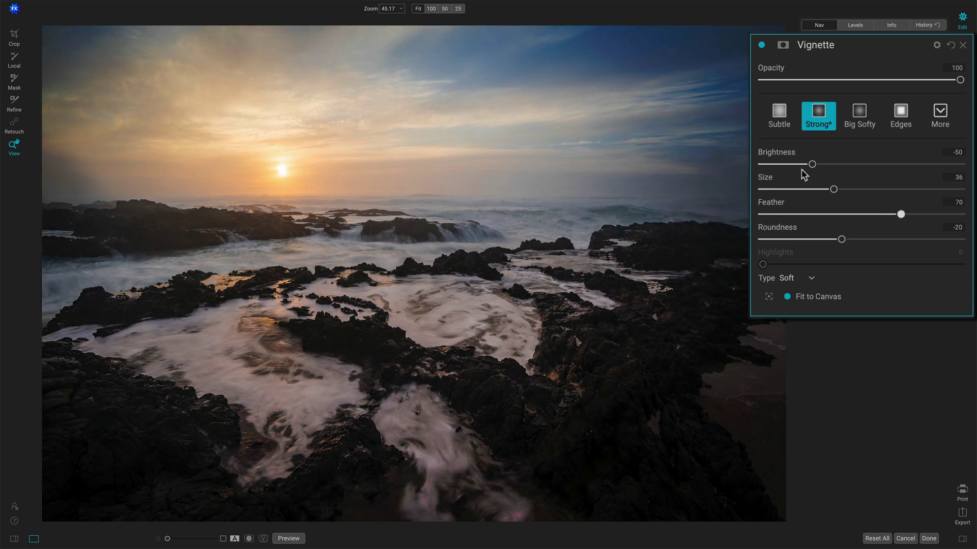
left_click_drag(812, 165, 812, 164)
Give the vignette a Lumen luminosity mask at density 79.
left_click(782, 45)
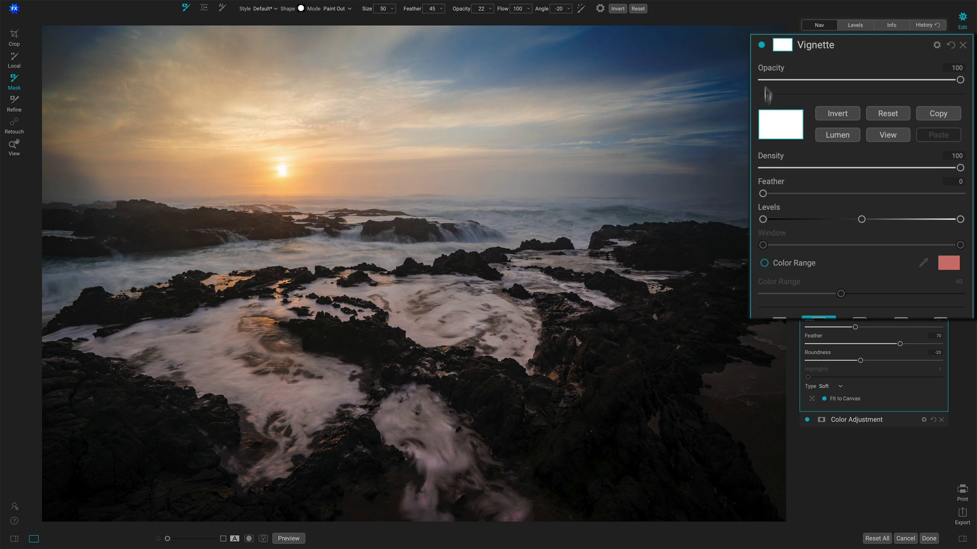
left_click(832, 139)
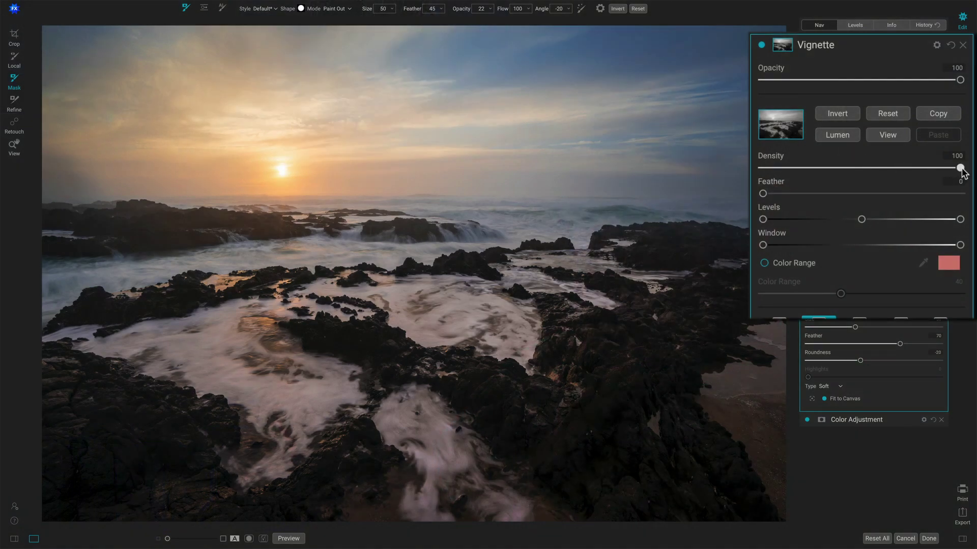
left_click_drag(962, 171, 919, 171)
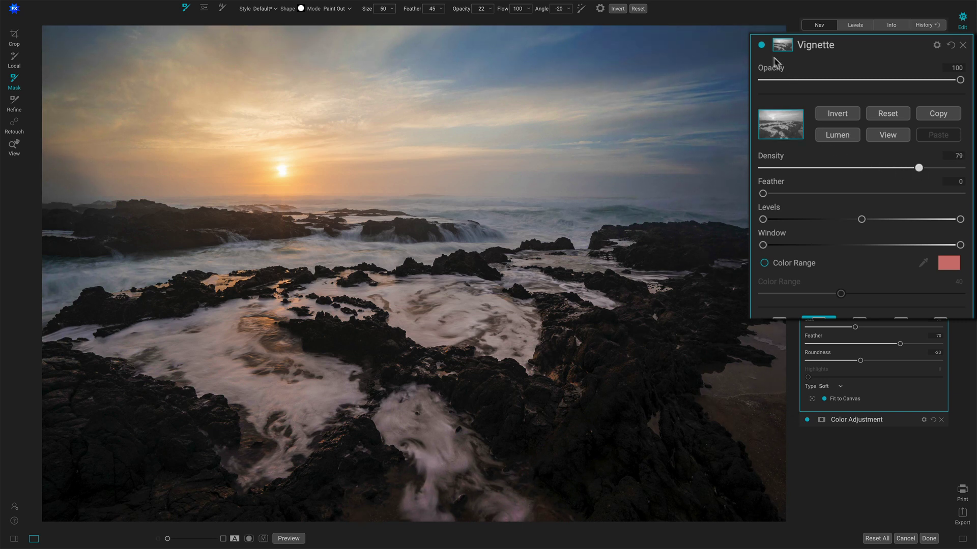
Compare the vignette off and on, then reset the mask and undo the reset.
left_click(808, 90)
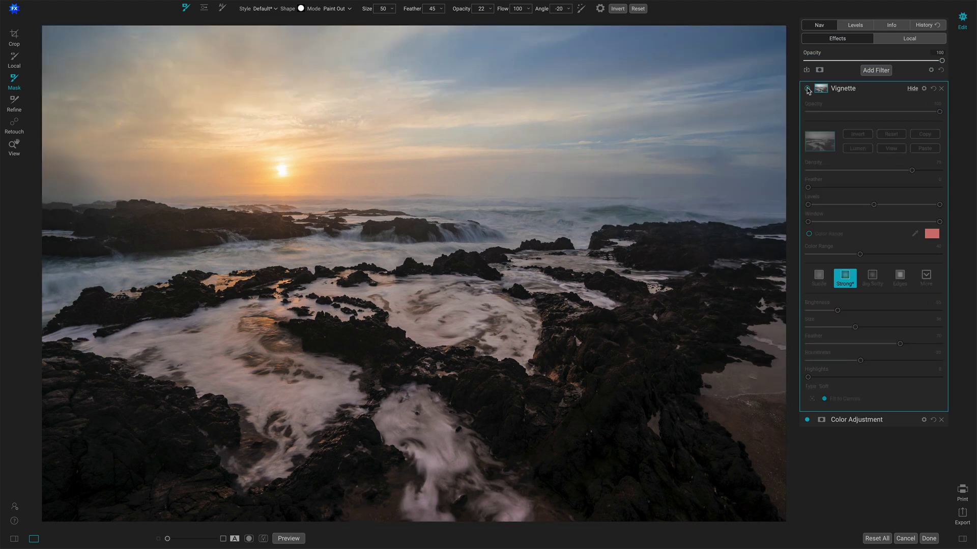
left_click(808, 89)
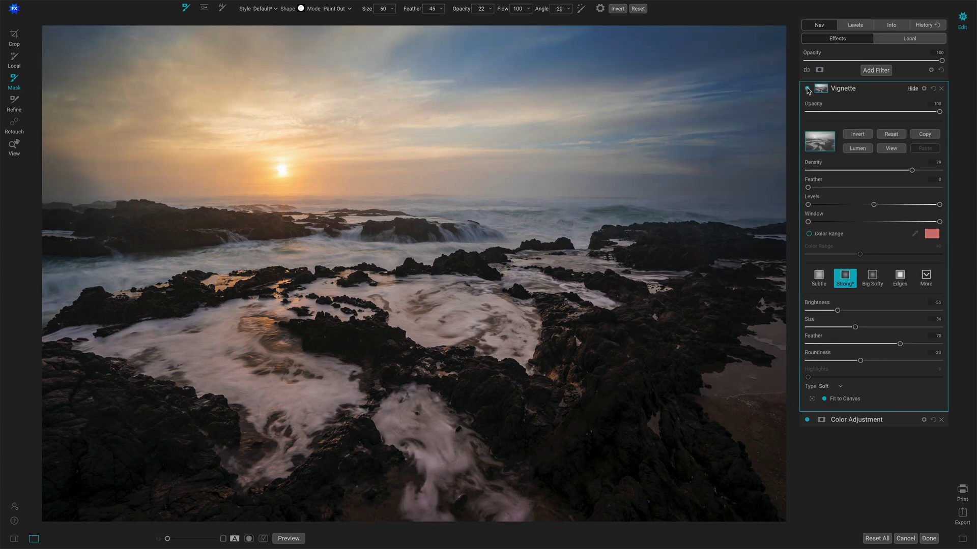
left_click(885, 136)
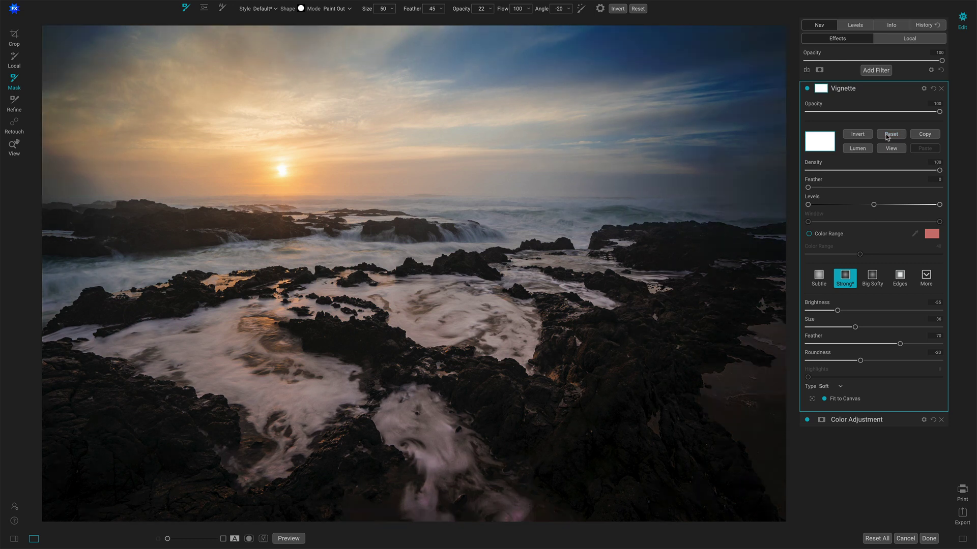
key("ctrl+z")
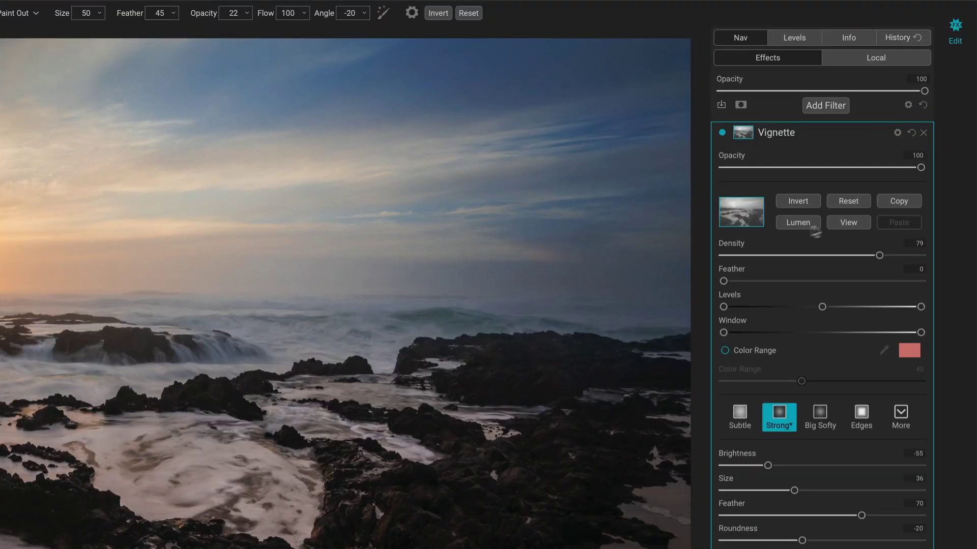
Clear the Lumen mask, set Feather 0, Size 24, Roundness -16, and disable the vignette.
left_click(850, 207)
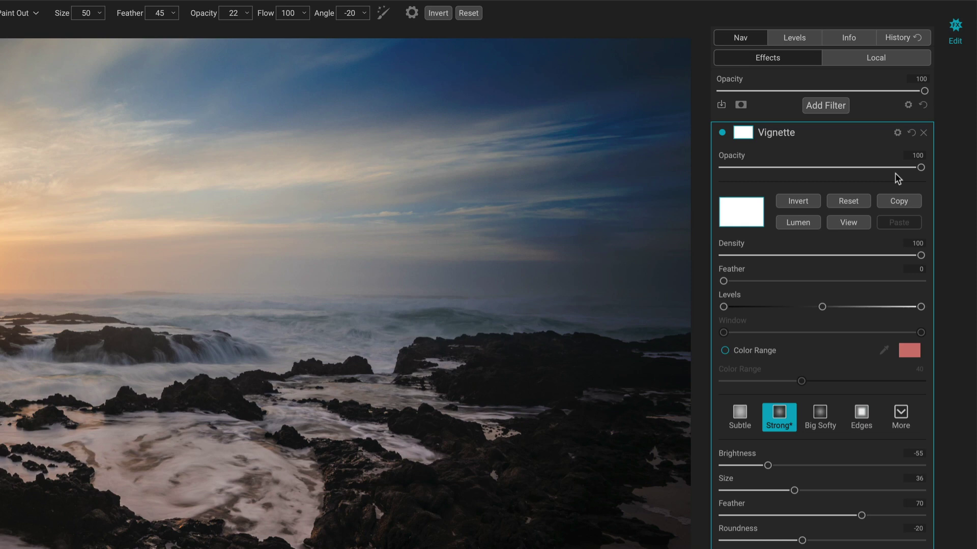
left_click(879, 132)
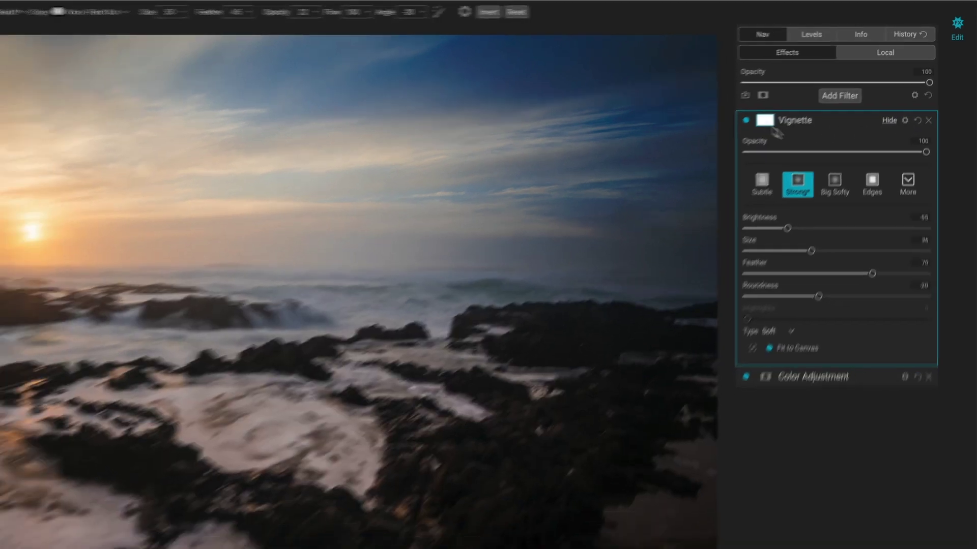
left_click_drag(871, 206, 811, 195)
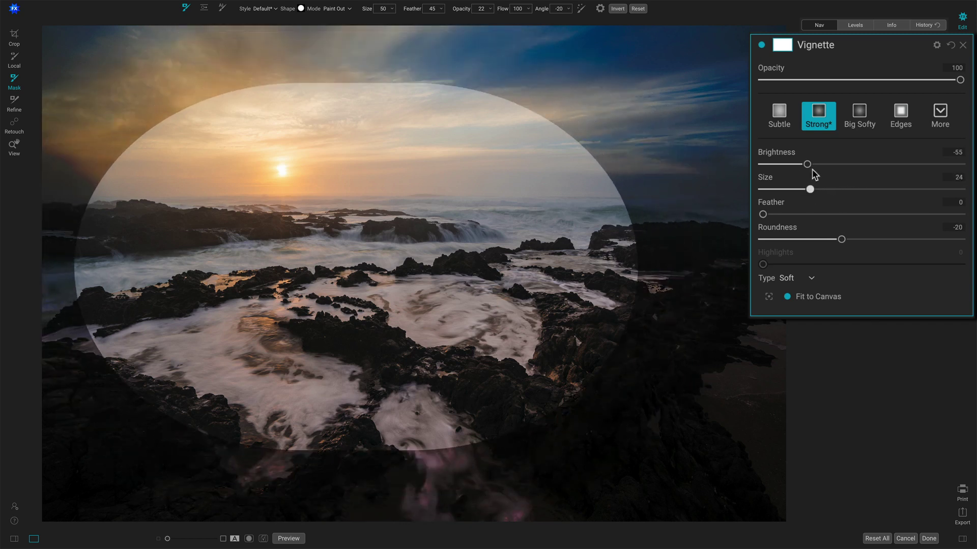
mouse_move(831, 229)
left_mouse_down()
mouse_move(837, 239)
mouse_move(798, 239)
mouse_move(866, 240)
mouse_move(846, 243)
left_mouse_up()
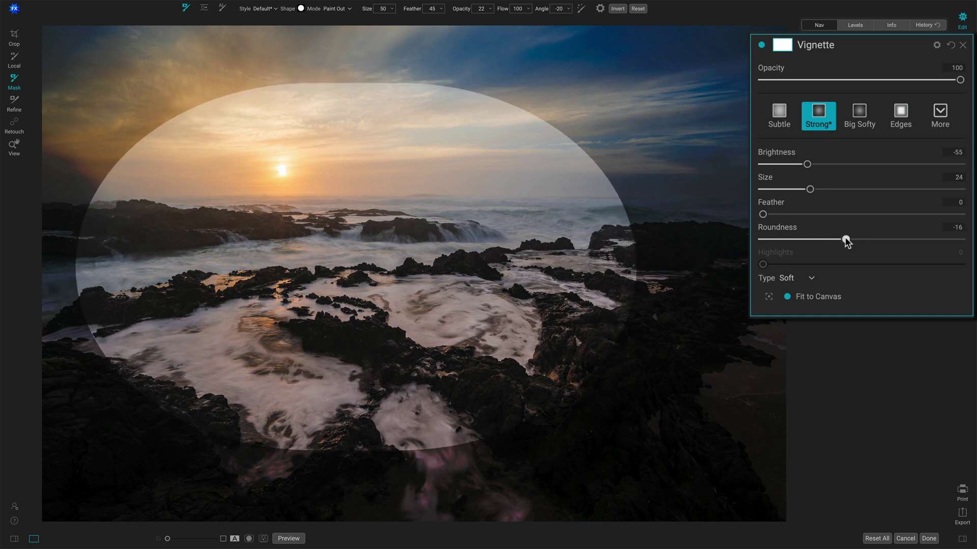
left_click(761, 44)
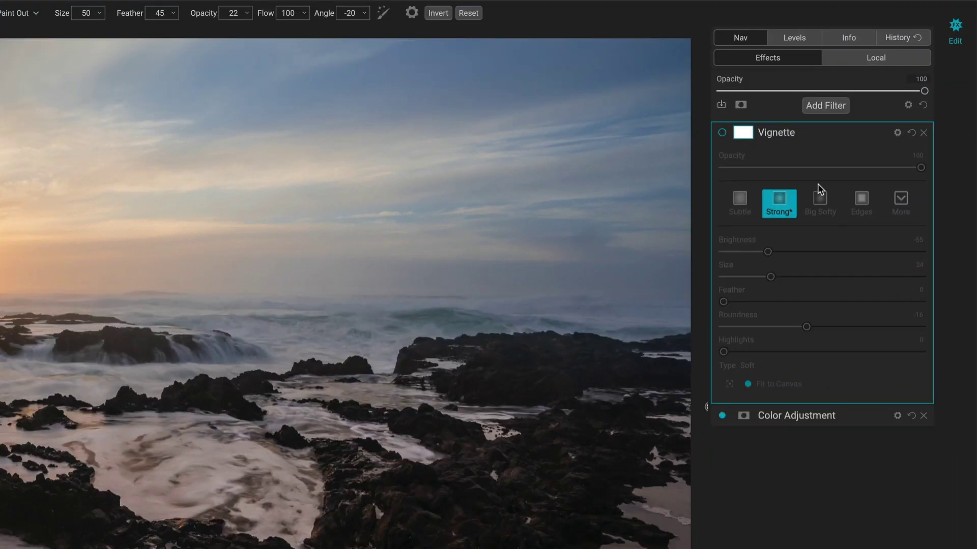
Place a Vignette-preset gradient mask on the photo for the local adjustment.
left_click(855, 59)
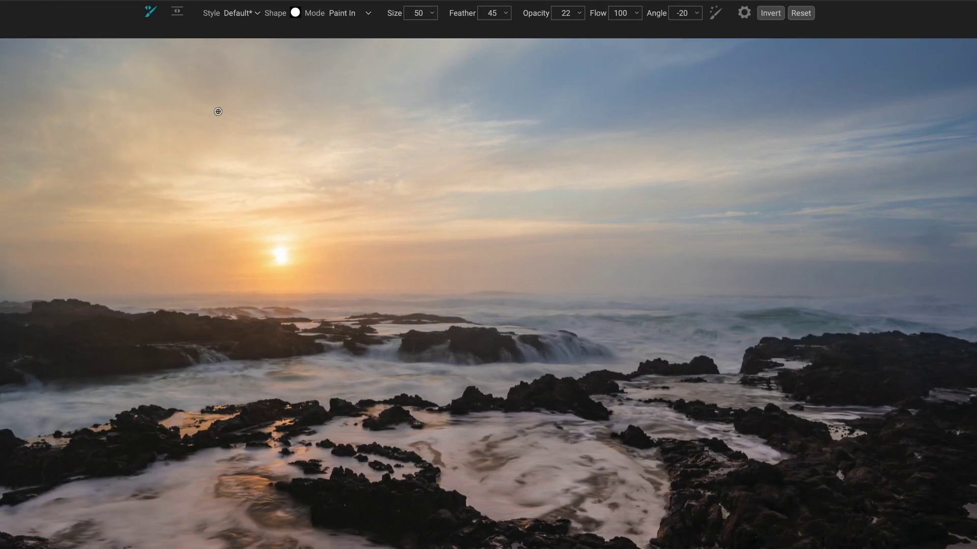
left_click(178, 14)
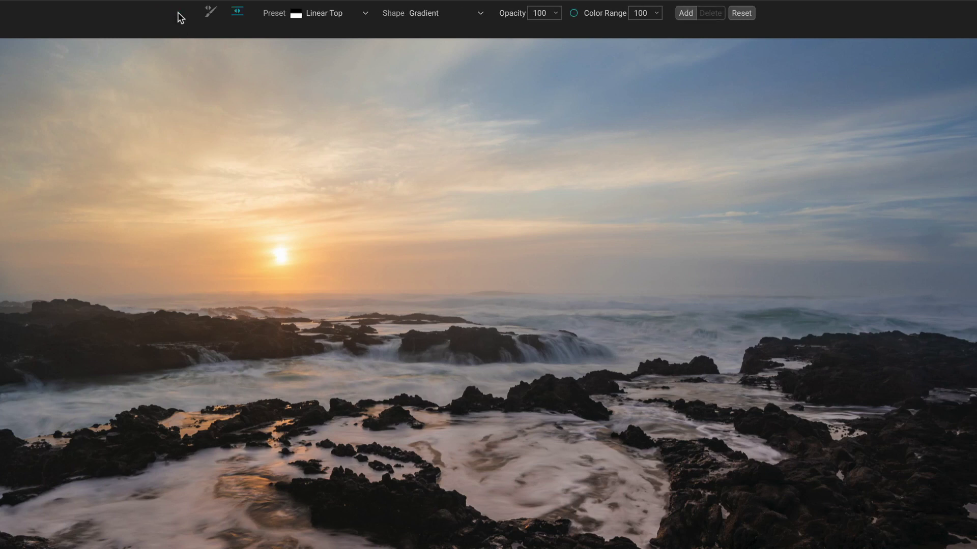
left_click(366, 15)
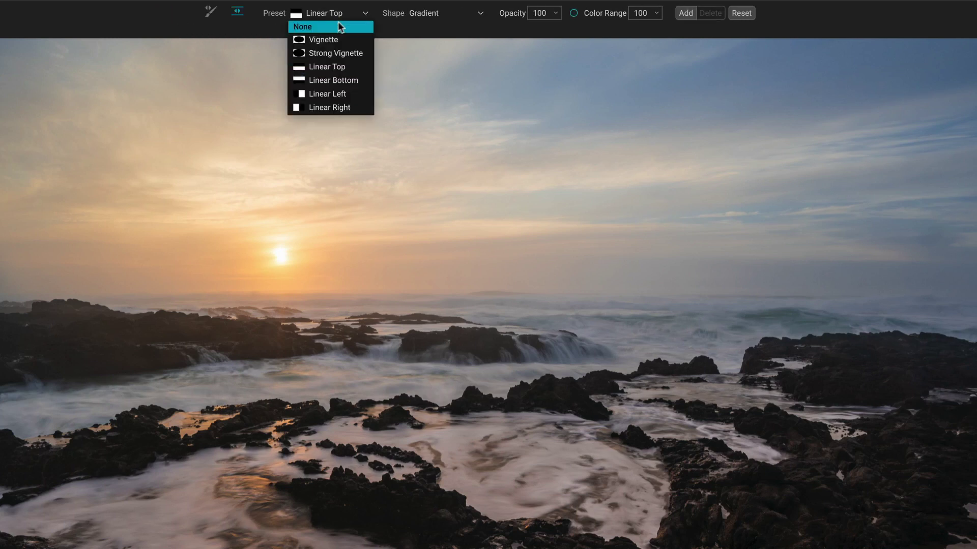
left_click(335, 40)
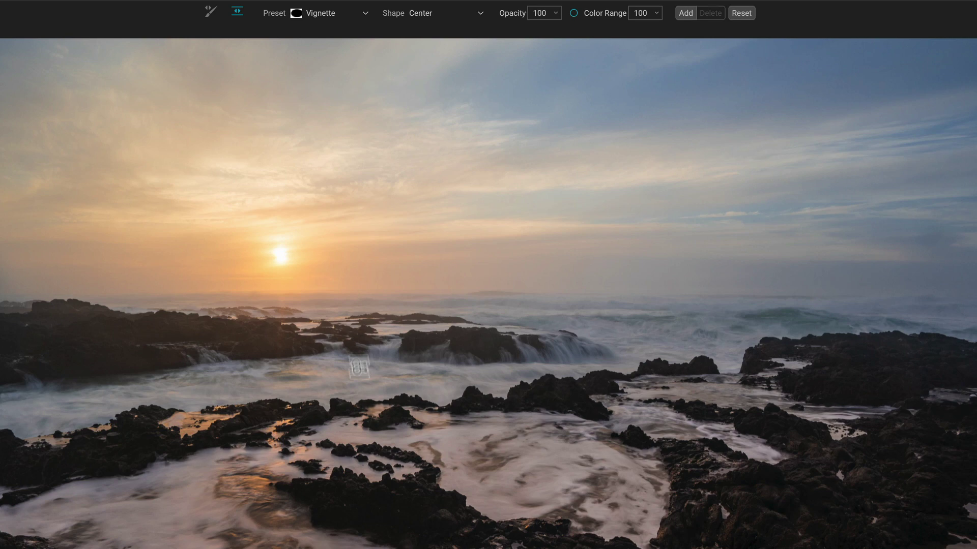
left_click(361, 390)
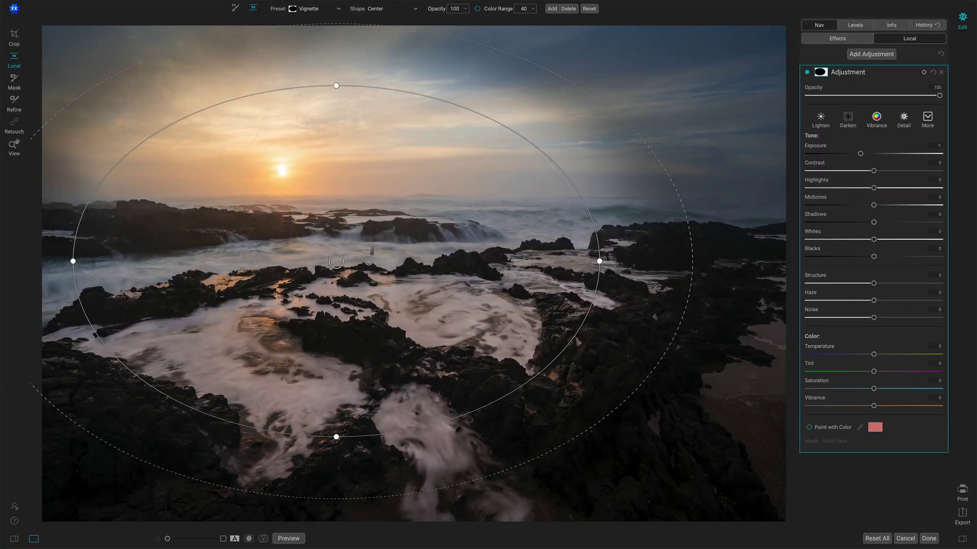
Flatten the vignette ellipse, widen its feather, and rotate it to a tilted shape.
left_click_drag(336, 87, 336, 174)
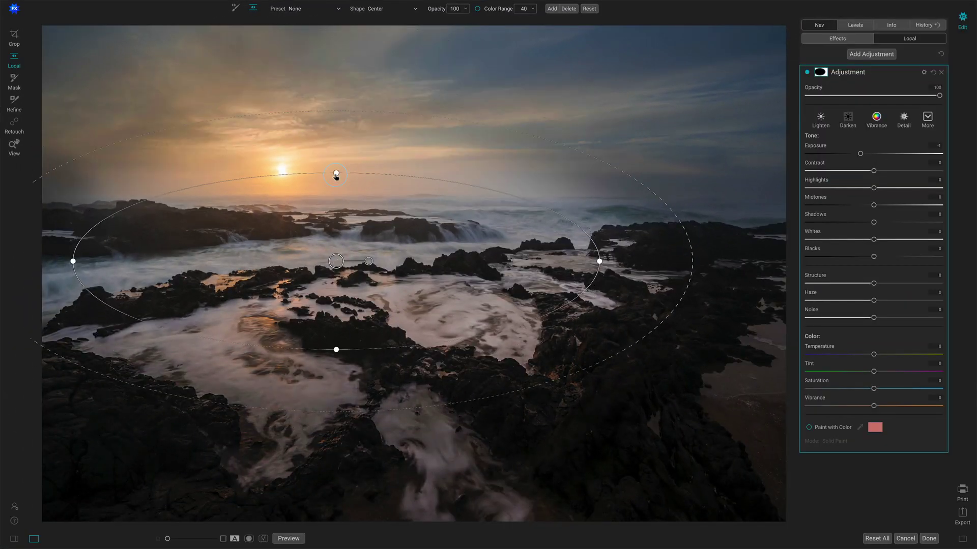
left_click_drag(335, 346, 336, 334)
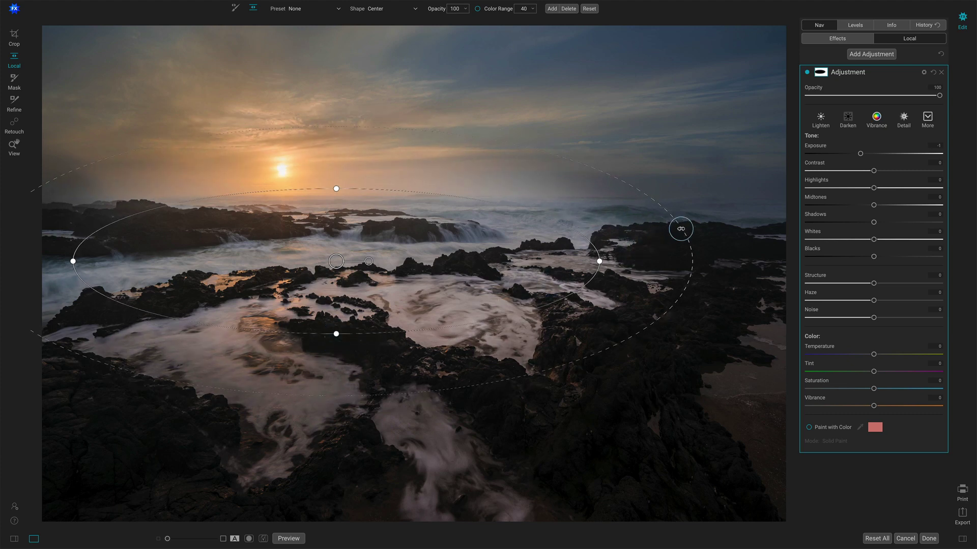
left_click_drag(681, 229, 785, 219)
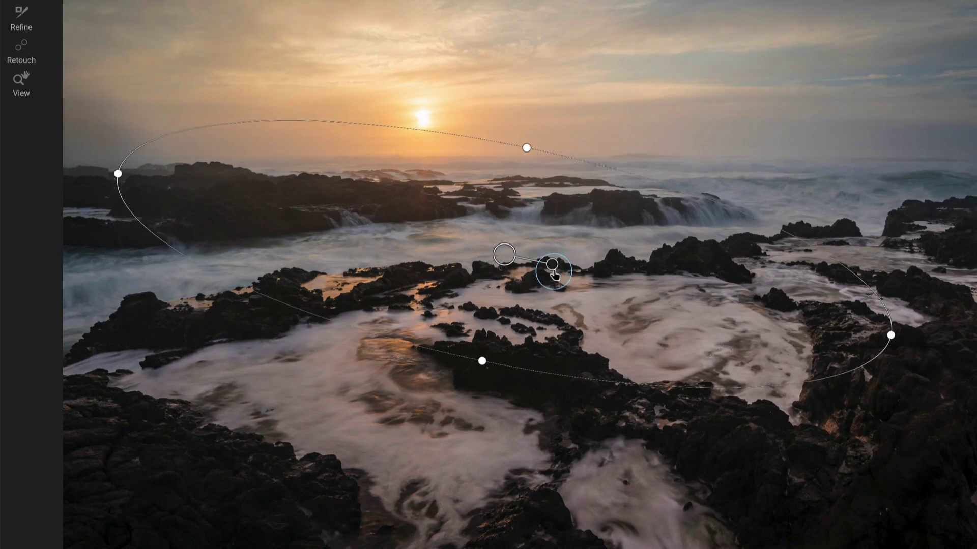
left_click_drag(555, 275, 541, 303)
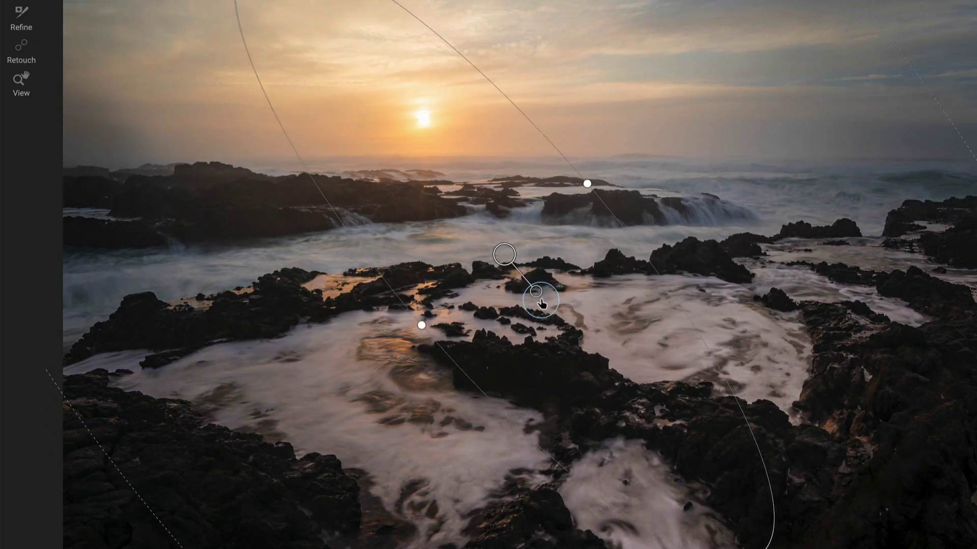
left_click_drag(421, 324, 443, 307)
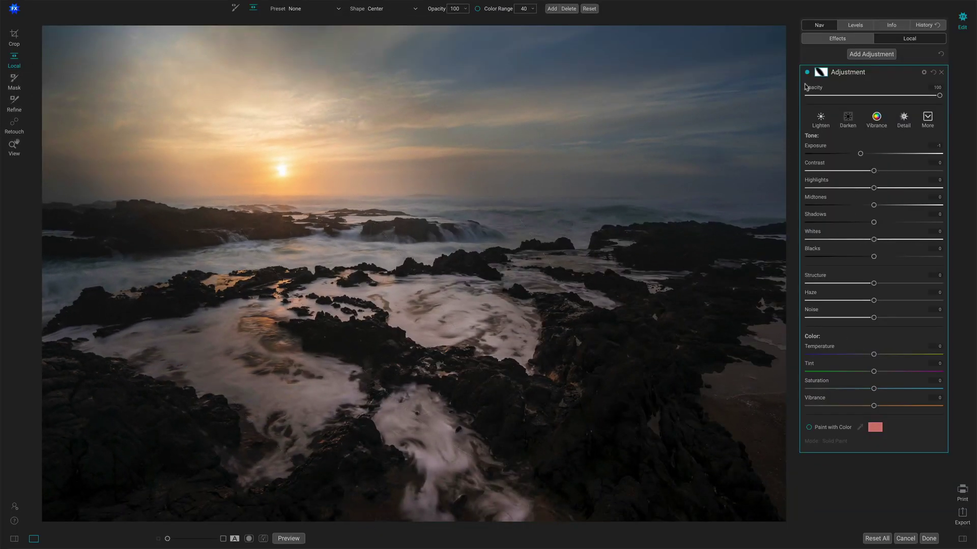
Enlarge and lower the tilted ellipse, widen its feather, and ease Exposure to -0.45.
left_click(807, 72)
left_click(807, 72)
left_click_drag(378, 228, 420, 190)
left_click_drag(335, 262, 337, 273)
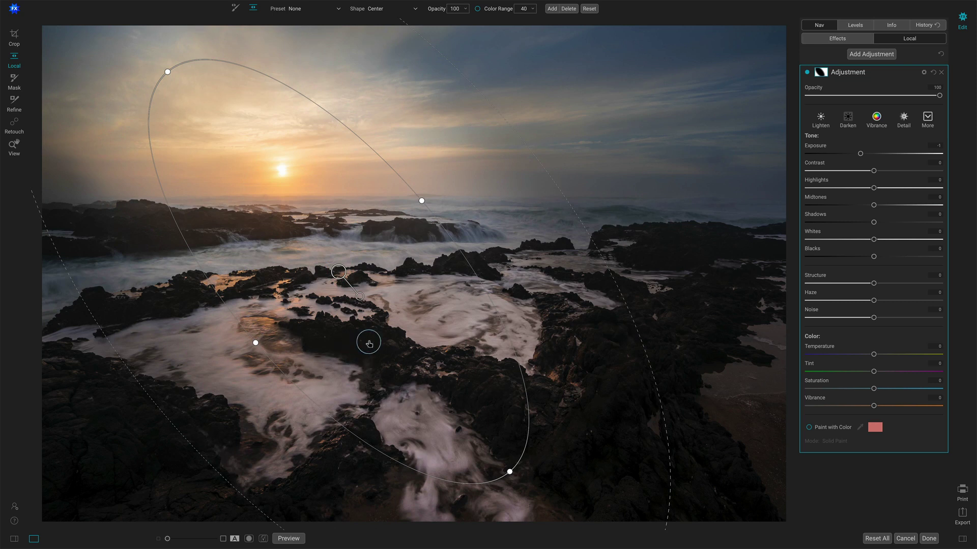
left_click_drag(585, 227, 611, 220)
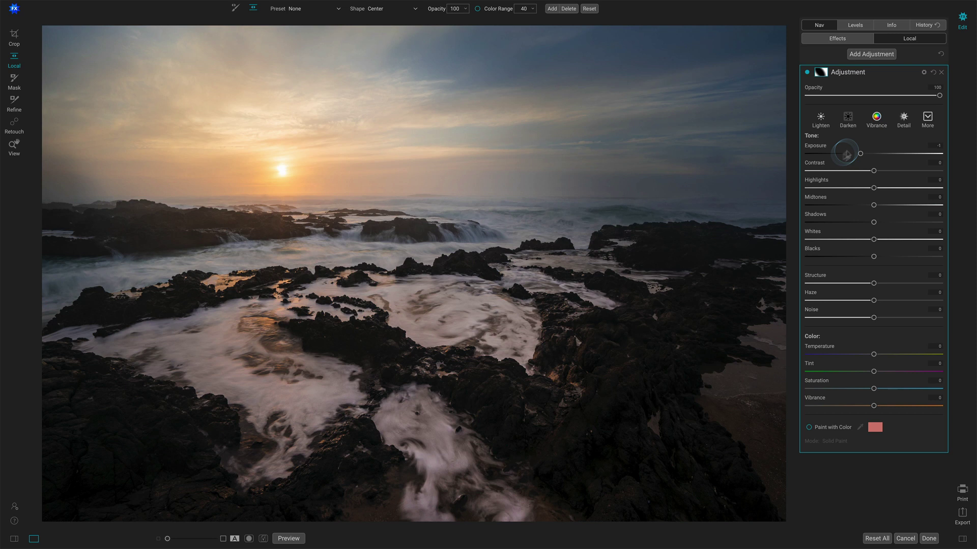
left_click_drag(862, 157, 866, 157)
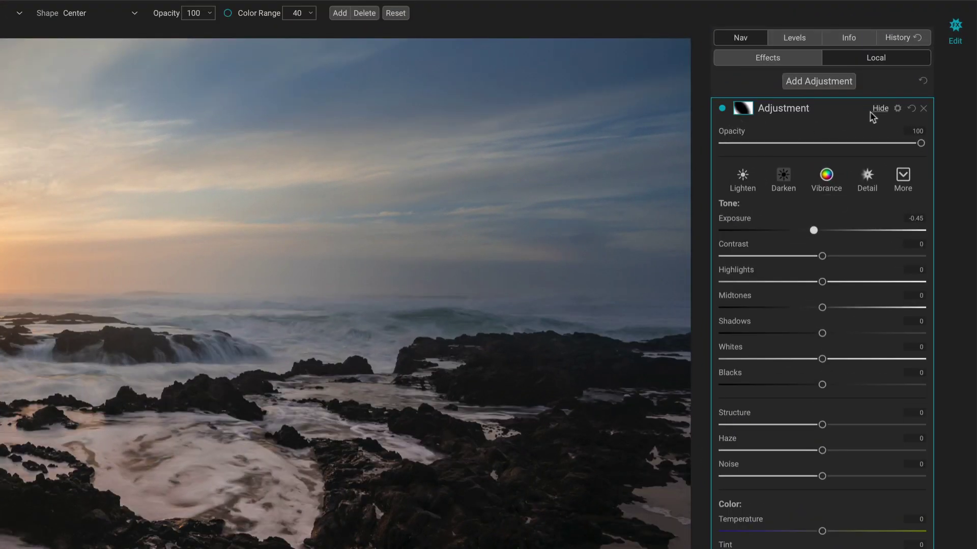
Adjust the Apply To Shadows and Skin sliders to protect shadows and skin.
left_click(897, 109)
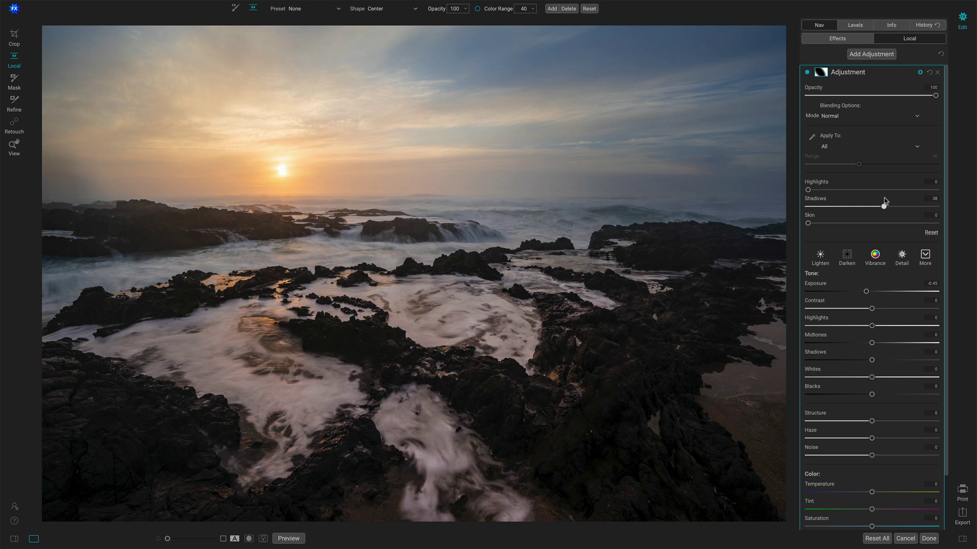
left_click_drag(884, 202, 812, 209)
left_click_drag(856, 294, 849, 288)
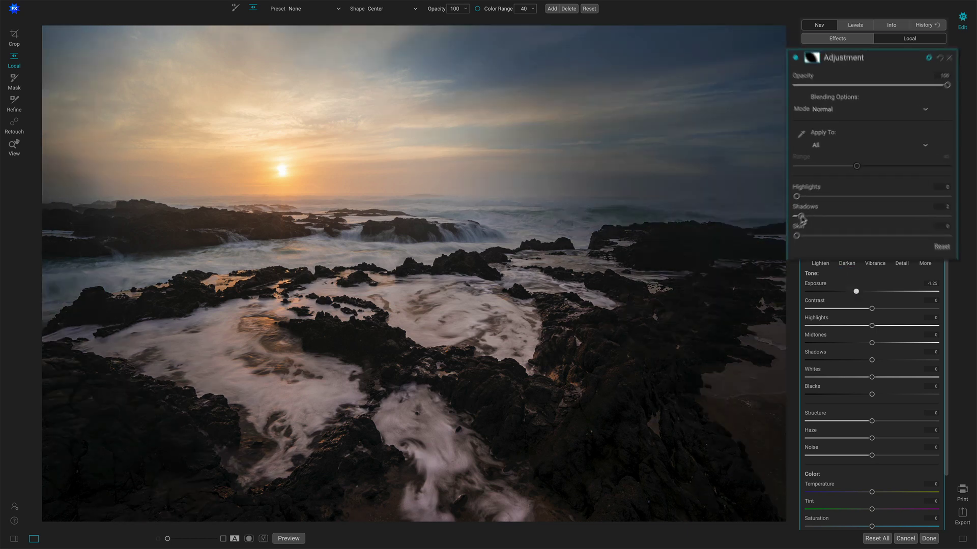
left_click_drag(812, 206, 860, 235)
mouse_move(771, 259)
left_mouse_down()
mouse_move(805, 260)
mouse_move(788, 261)
left_mouse_up()
Settle Shadows at 19 and Exposure at -0.4, then compare with the adjustment off.
left_click_drag(859, 236, 828, 234)
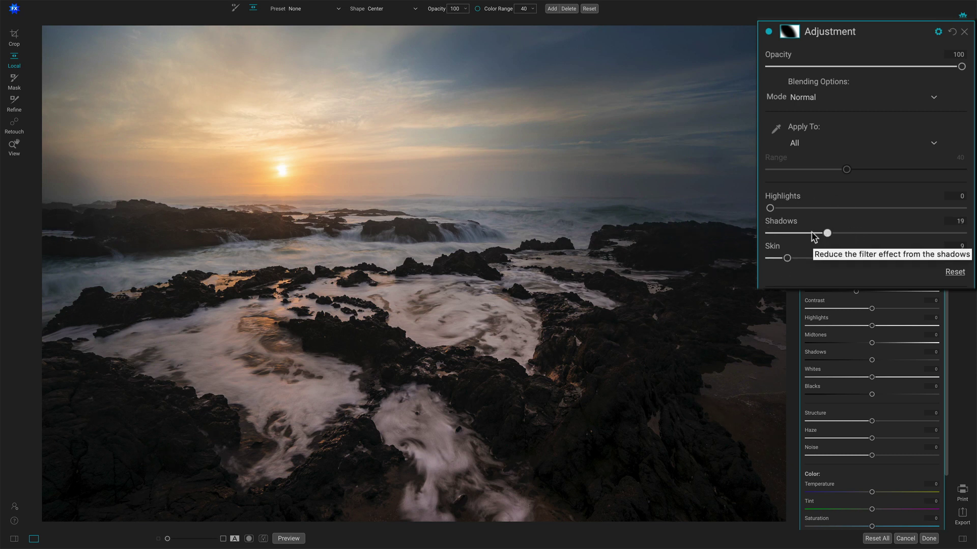
left_click_drag(855, 291, 867, 294)
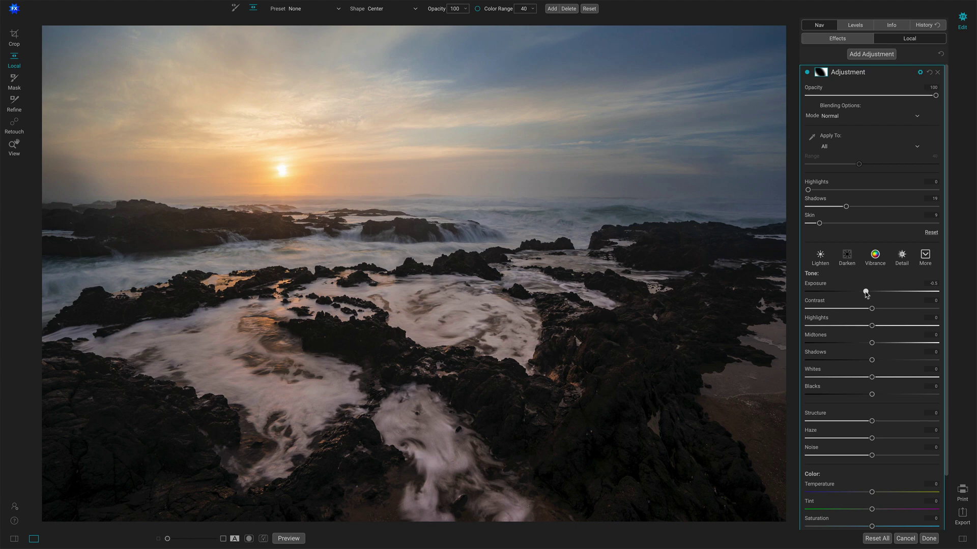
left_click(807, 73)
Re-enable the local Adjustment layer to restore the edge darkening.
left_click(807, 72)
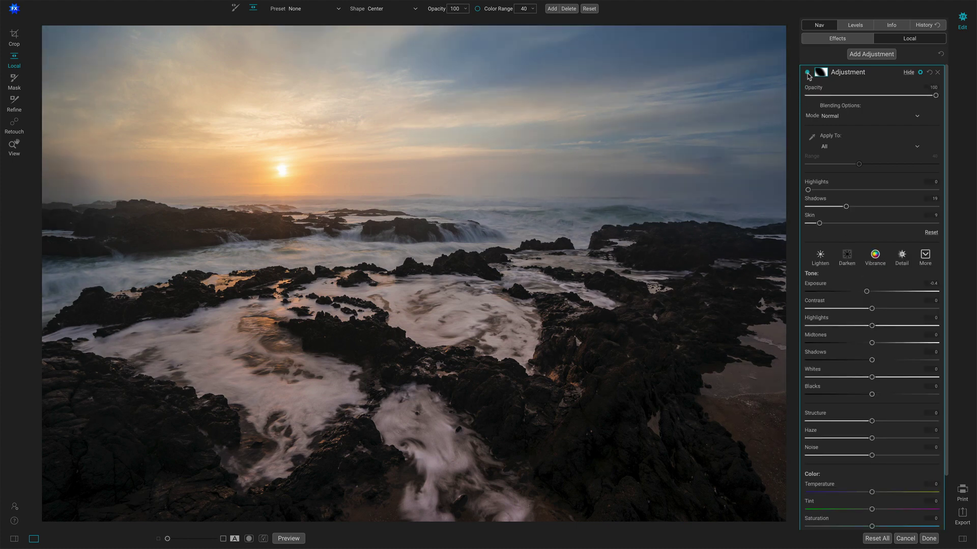